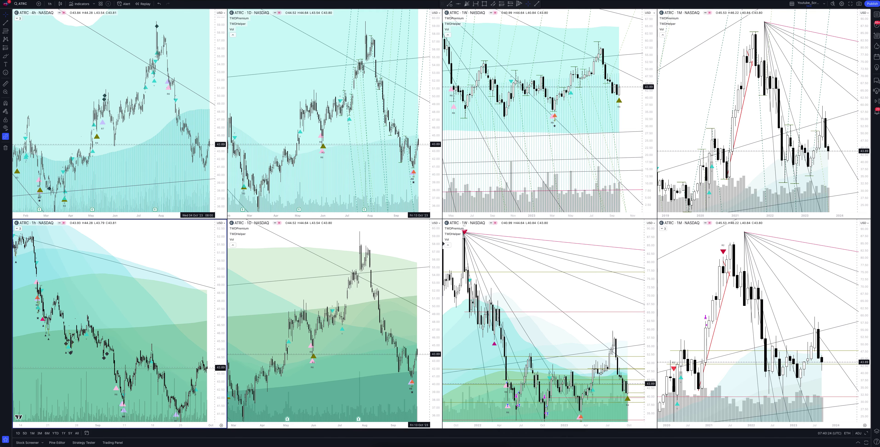
Maximize the top-right 1M ATRC pane so it fills the whole layout
key("alt+Return")
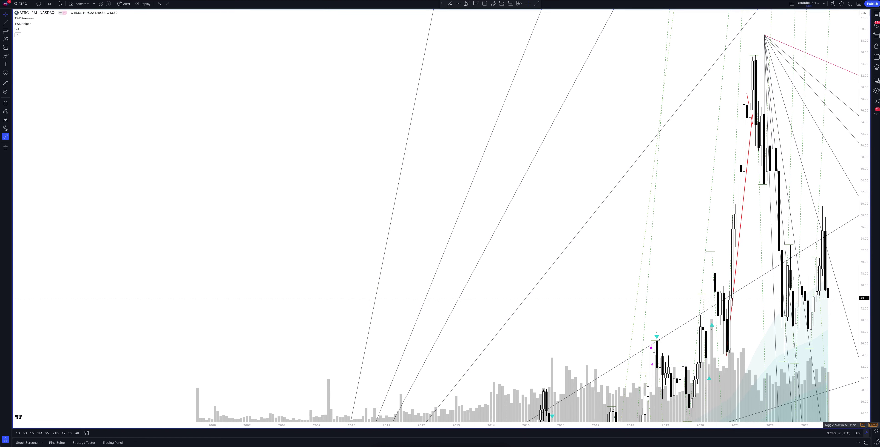
Swap the full-size view to the bottom-right 1M ATRC chart with red strategy markers
left_click(866, 425)
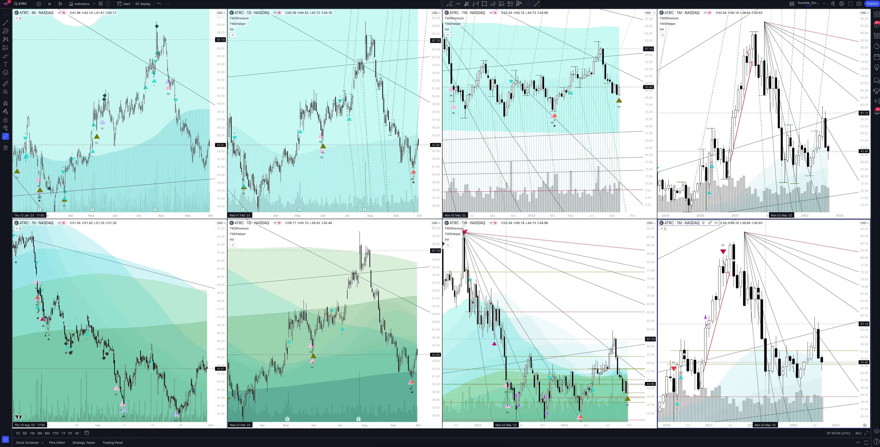
left_click(867, 424)
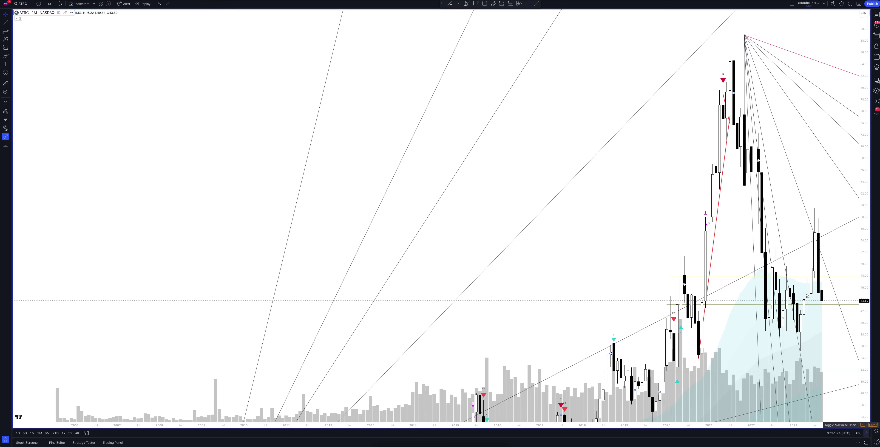
Swap the full-size view to the top 1W ATRC chart with the cyan band
left_click(863, 424)
left_click(840, 286)
key("alt+Return")
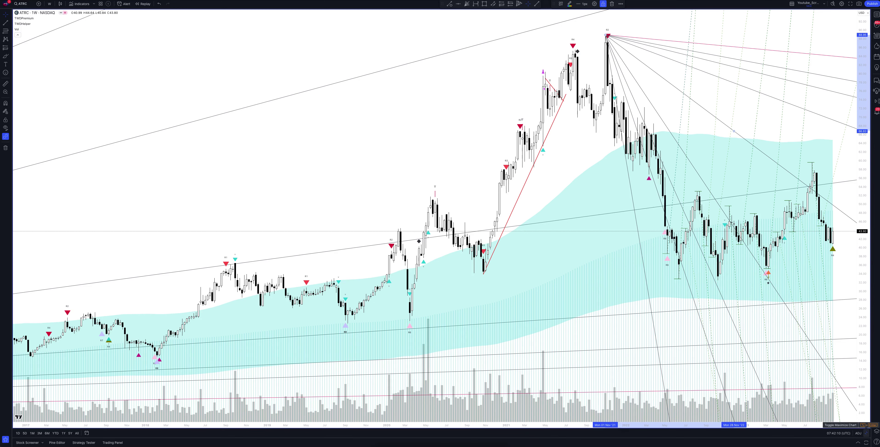
Swap the full-size view to the bottom 1W ATRC chart with green bands
left_click(867, 433)
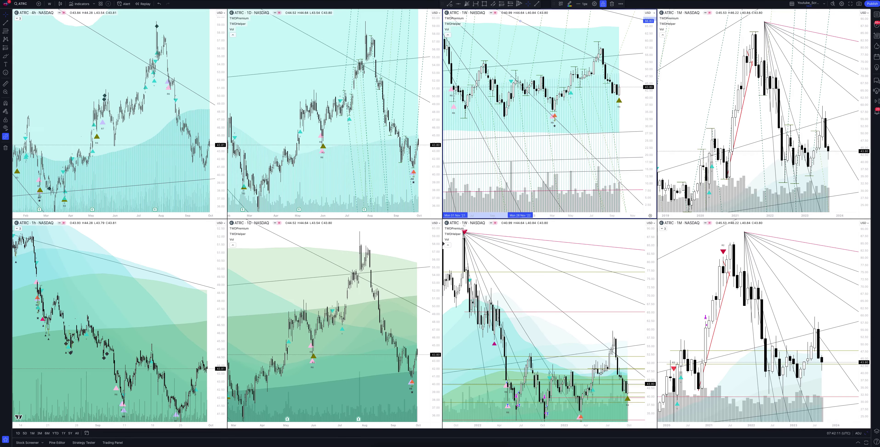
left_click(550, 325)
key("alt+Return")
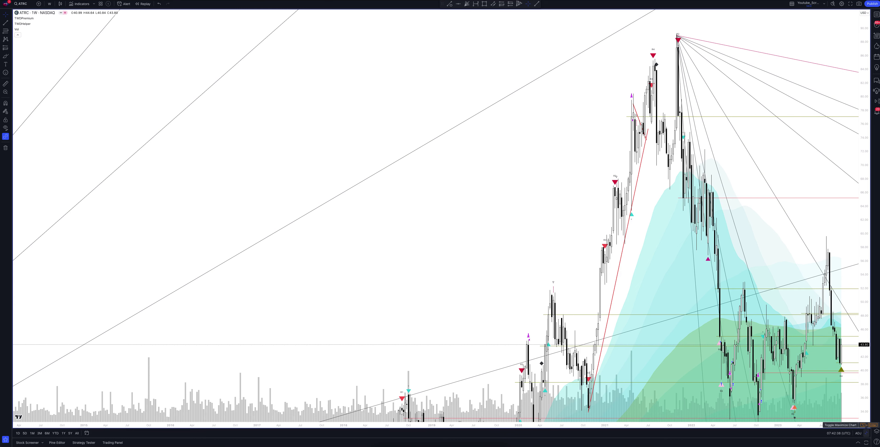
Swap the full-size view to the top 1D ATRC chart with the cyan band
left_click(867, 433)
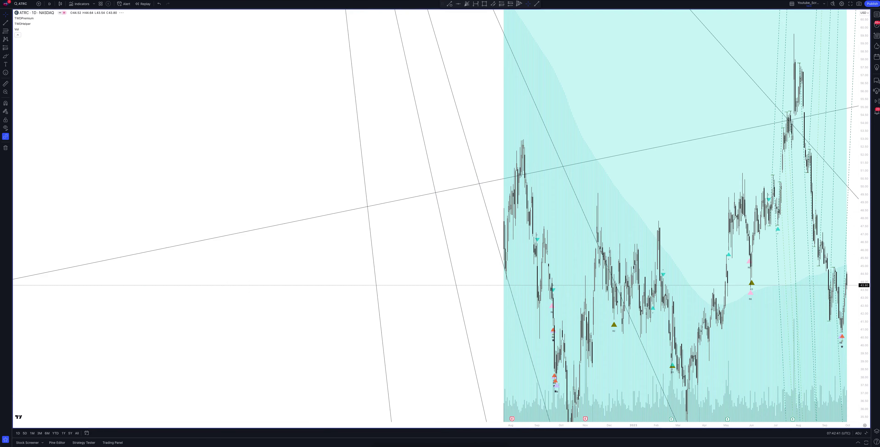
left_click(867, 433)
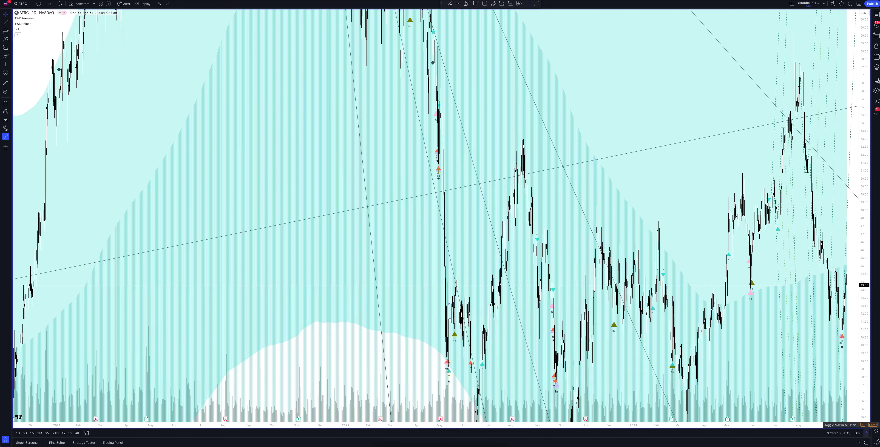
Maximize the bottom 1D green-band ATRC chart and show its Strategy Tester overview (29 closed trades)
left_click(866, 424)
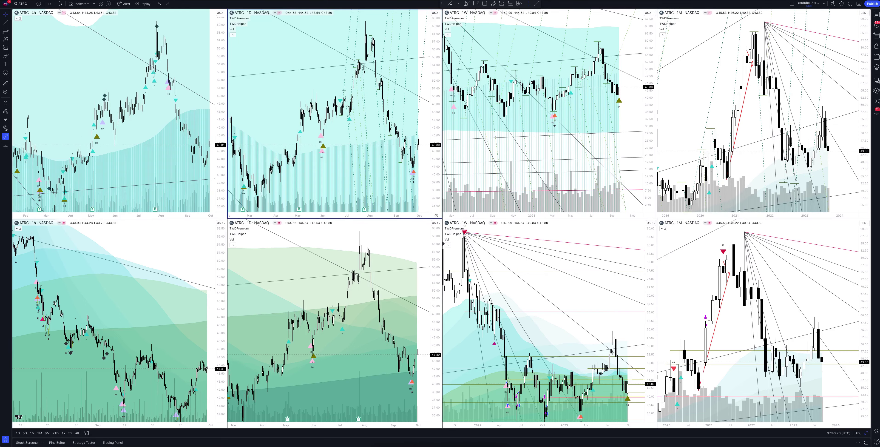
left_click(867, 424)
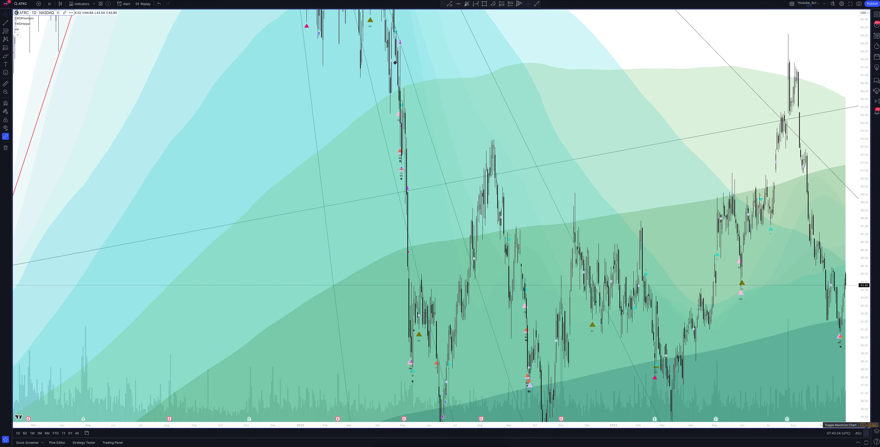
left_click(867, 433)
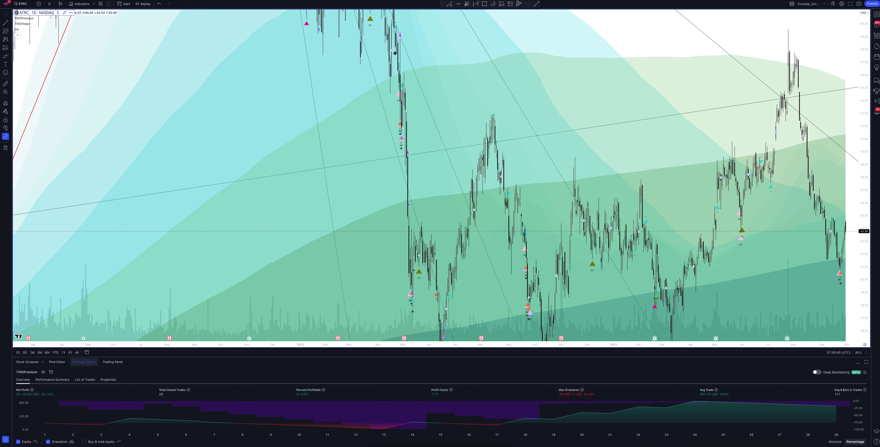
Maximize the 4-hour ATRC chart, whose strategy backtest generates no orders
key("alt+Return")
key("alt+Return")
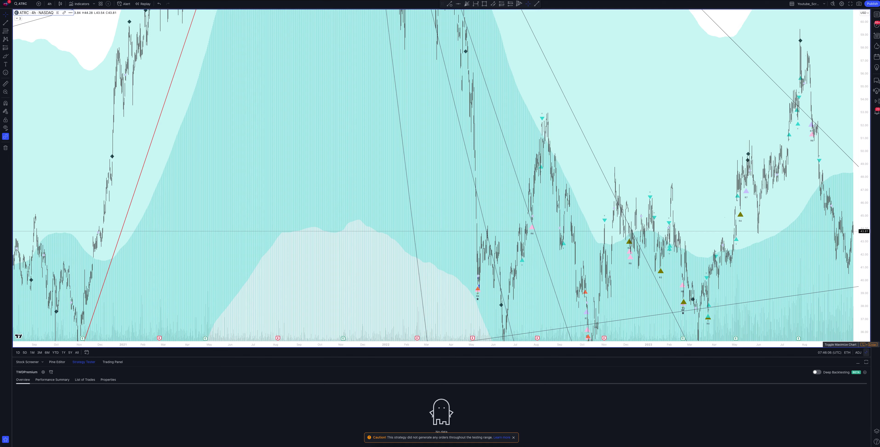
left_click(866, 352)
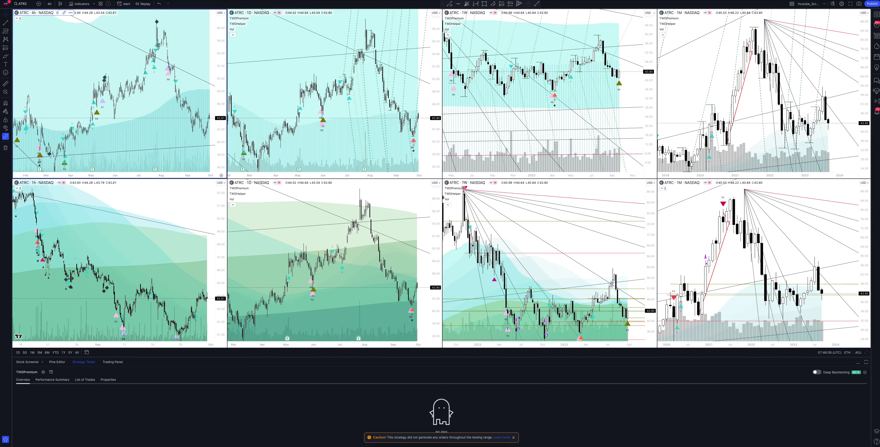
left_click(866, 352)
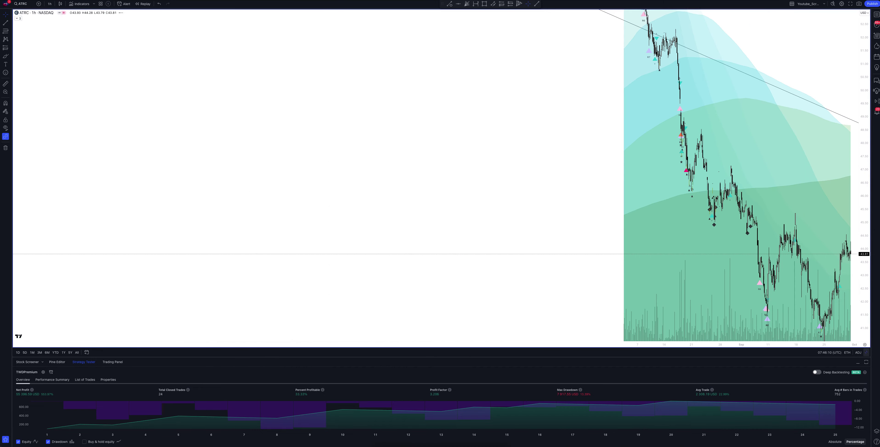
left_click(50, 4)
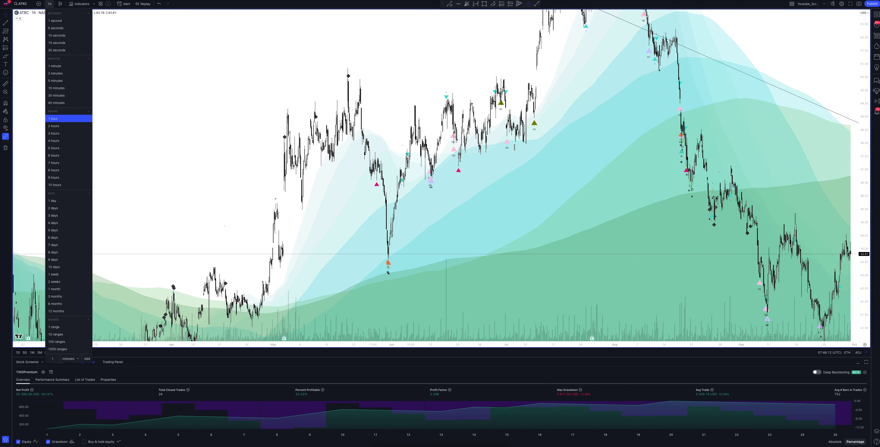
left_click(52, 119)
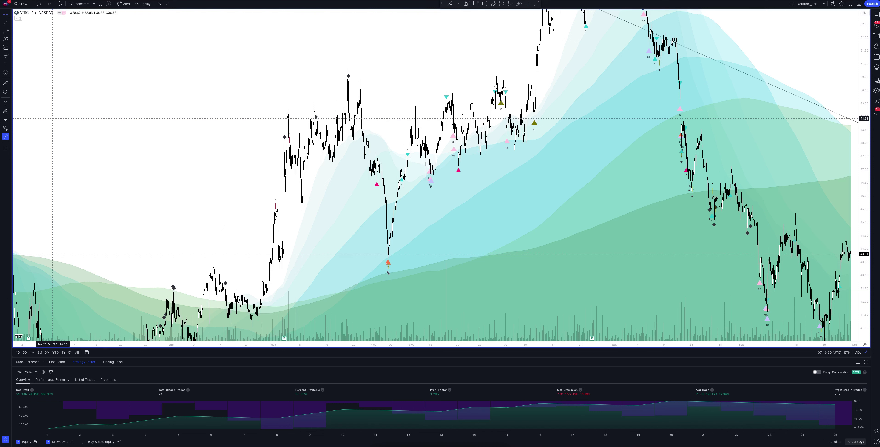
Switch the ATRC chart to 2-hour, then 3-hour bars (19 closed trades), reviewing each backtest
left_click(50, 4)
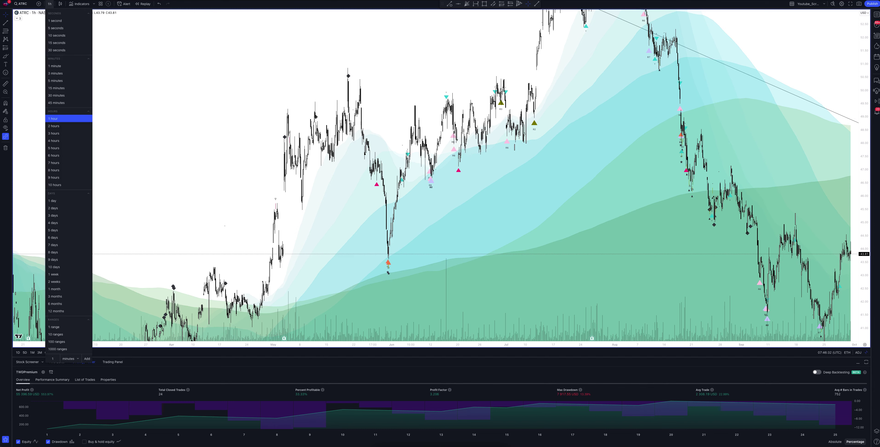
left_click(53, 126)
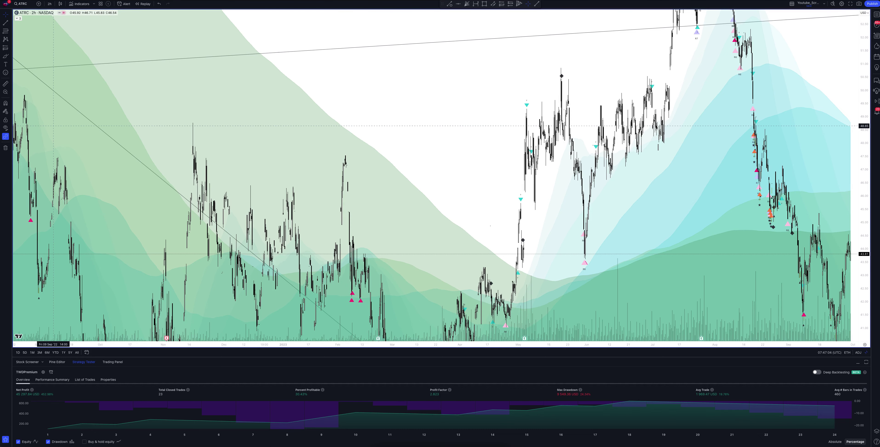
left_click(50, 4)
left_click(54, 133)
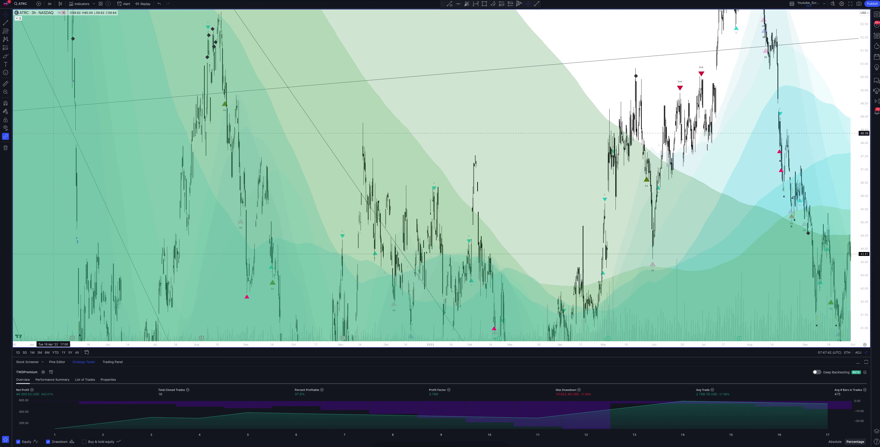
left_click(50, 4)
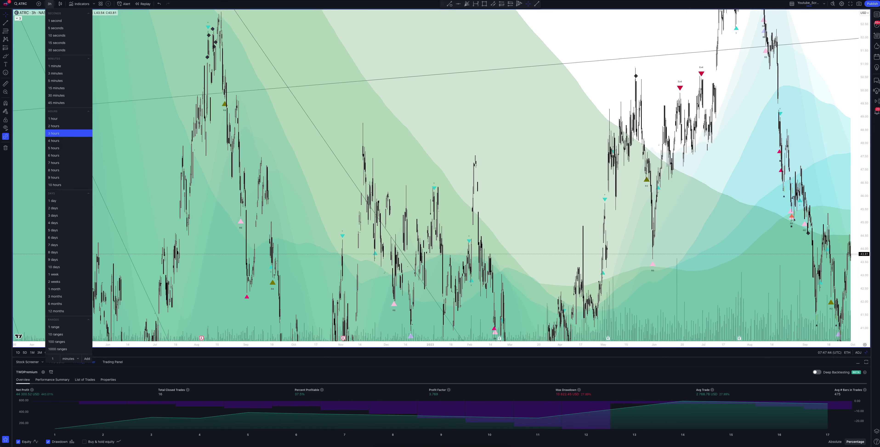
Rerun the backtest on 4-hour bars, then on 5-hour bars (15 closed trades)
left_click(53, 141)
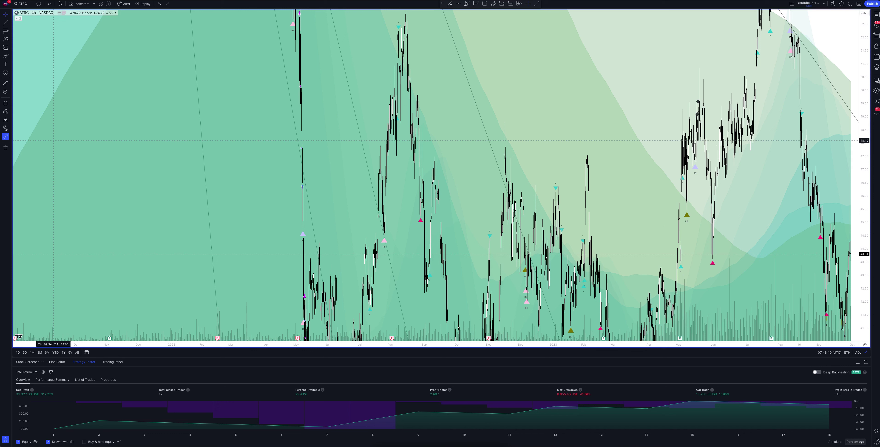
left_click(49, 3)
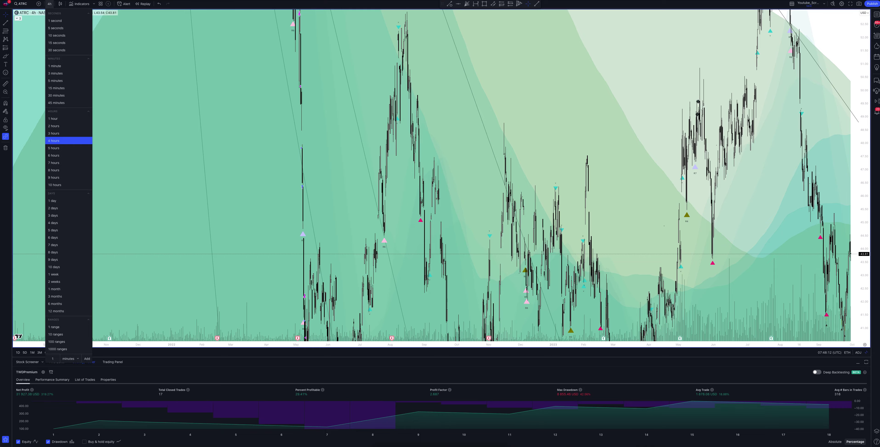
left_click(53, 148)
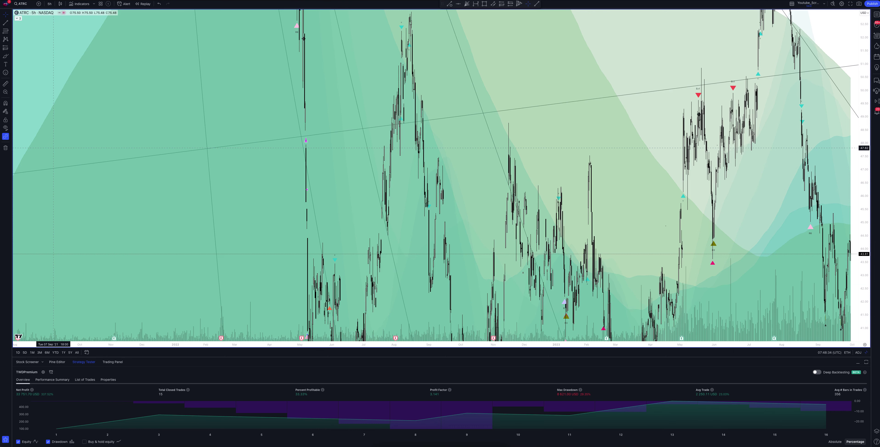
Backtest the ATRC strategy on 6-hour bars, then on 7-hour bars
left_click(50, 4)
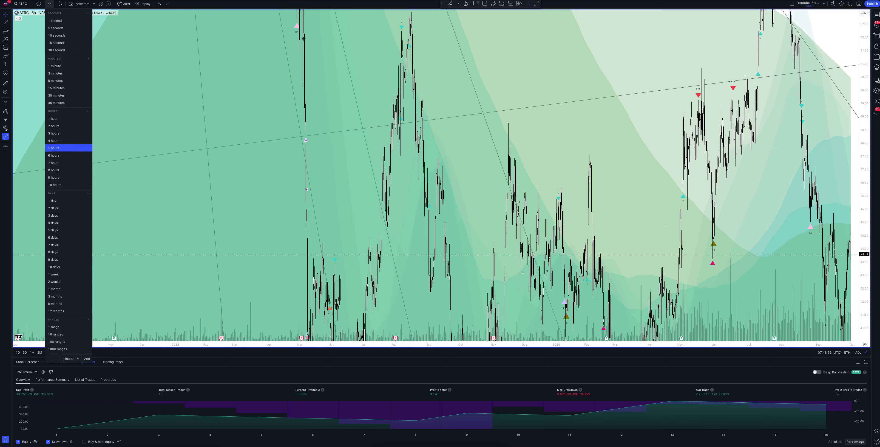
left_click(54, 155)
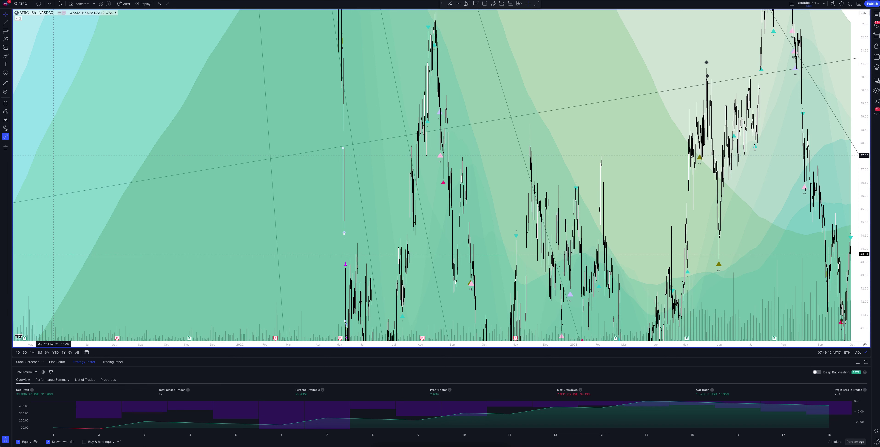
left_click(49, 3)
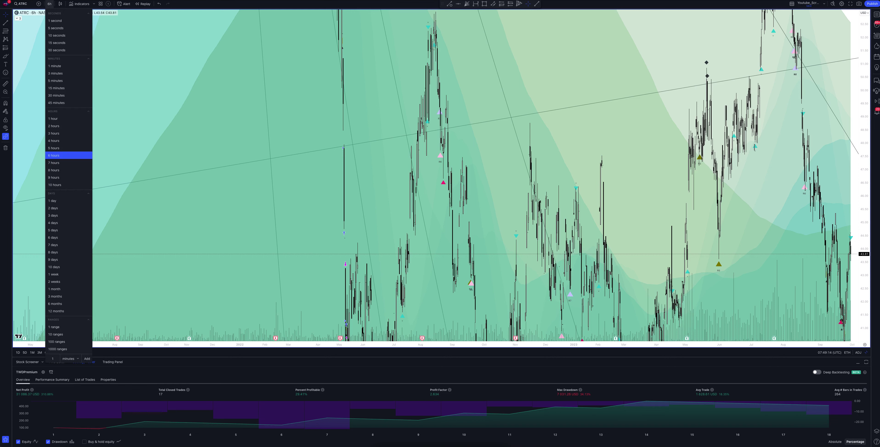
left_click(54, 162)
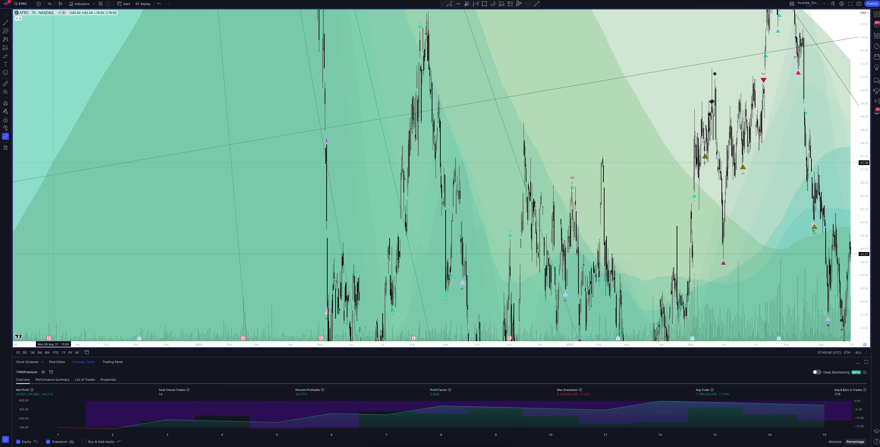
Backtest on 8-hour bars (17 closed trades), then put the chart back on 1-hour bars
left_click(50, 4)
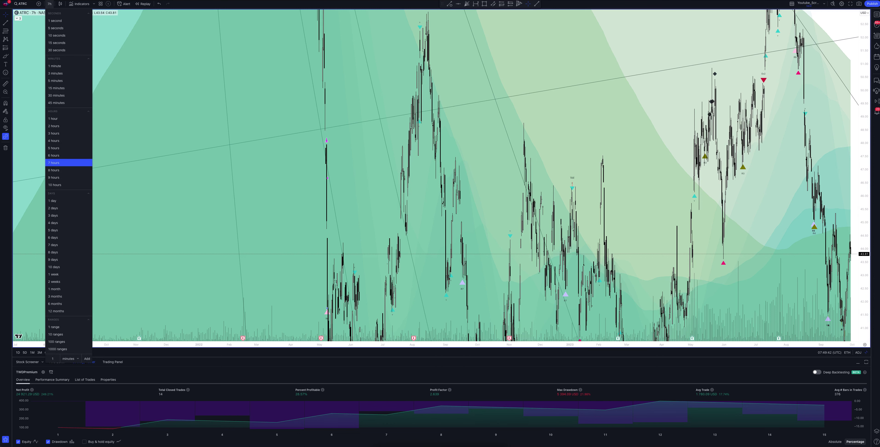
left_click(53, 170)
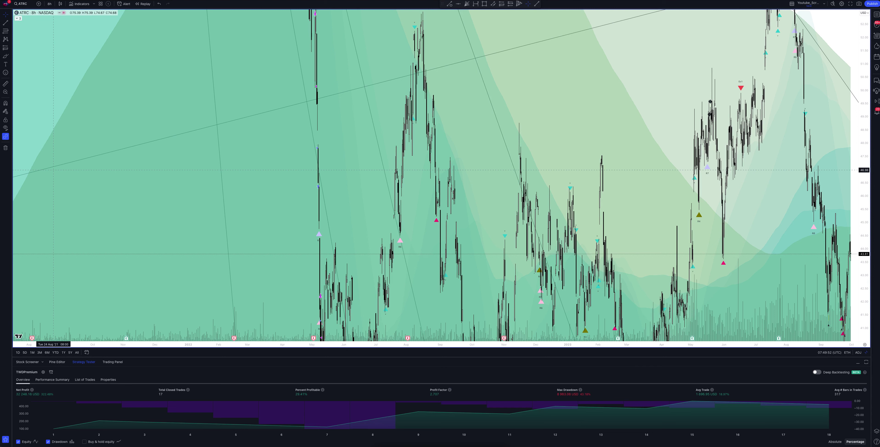
left_click(49, 4)
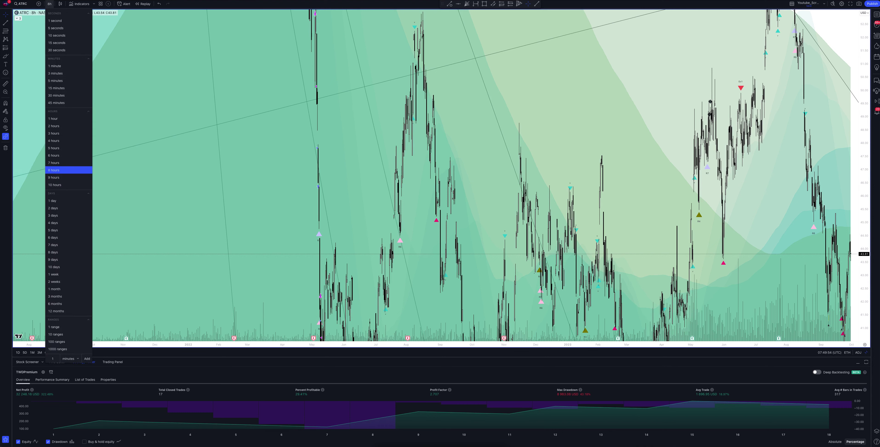
left_click(53, 118)
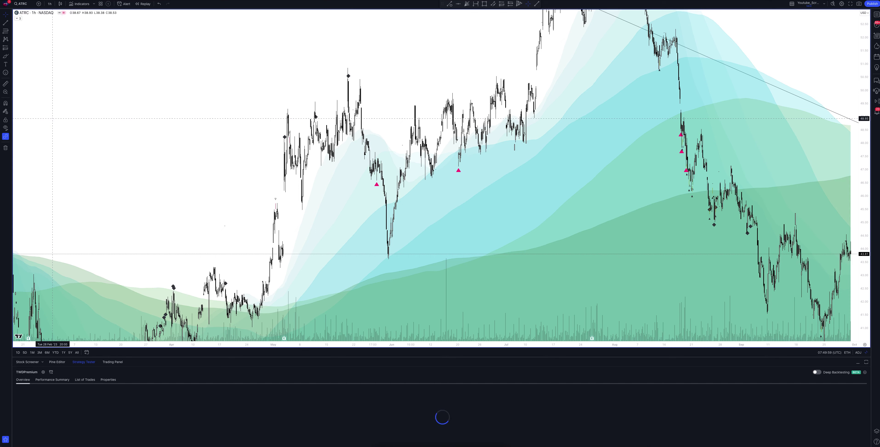
Un-maximize the 1-hour chart to return to the eight-chart ATRC multi-timeframe grid
left_click(866, 344)
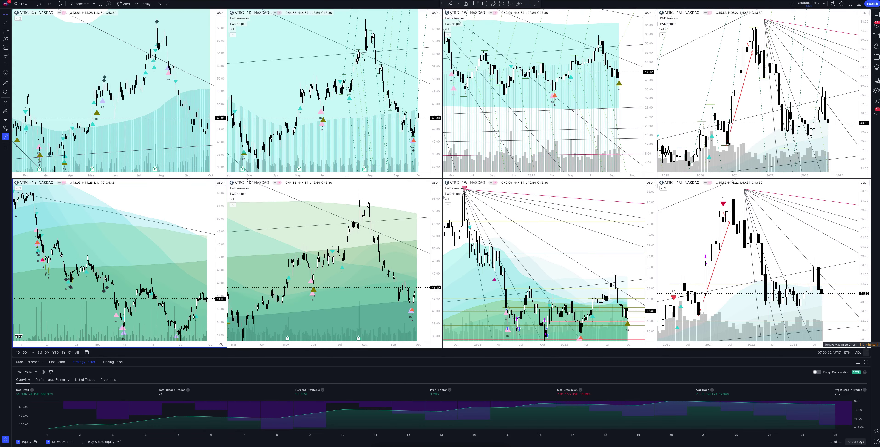